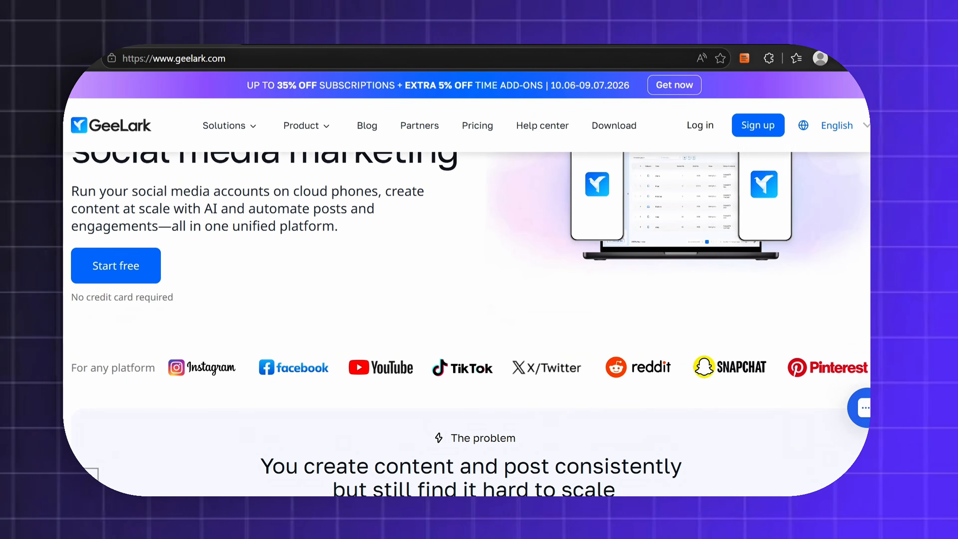
Read through the GeeLark homepage from the introduction to the problem, solution and cloud technology sections.
scroll(467, 321, "down", 5)
scroll(466, 321, "down", 5)
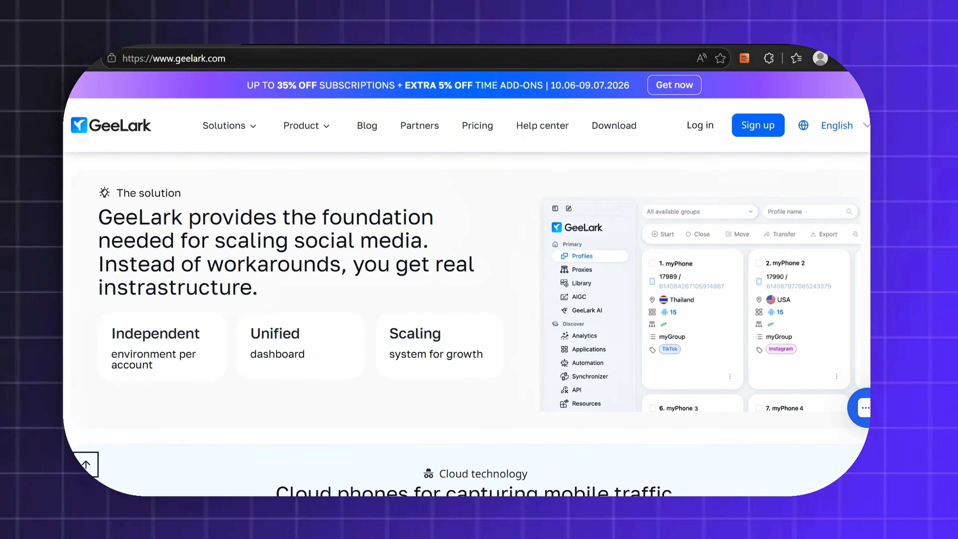
scroll(466, 321, "down", 4)
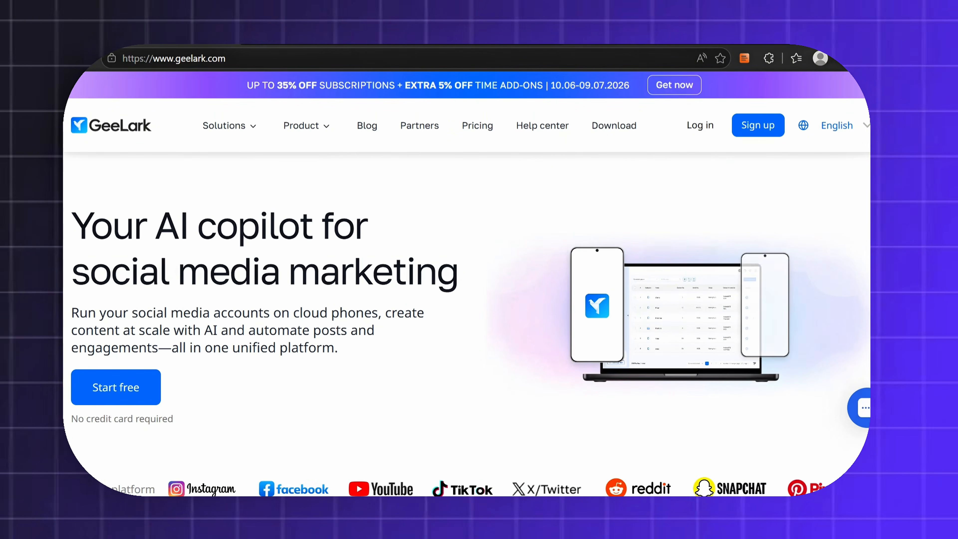
scroll(467, 321, "down", 3)
scroll(383, 377, "down", 4)
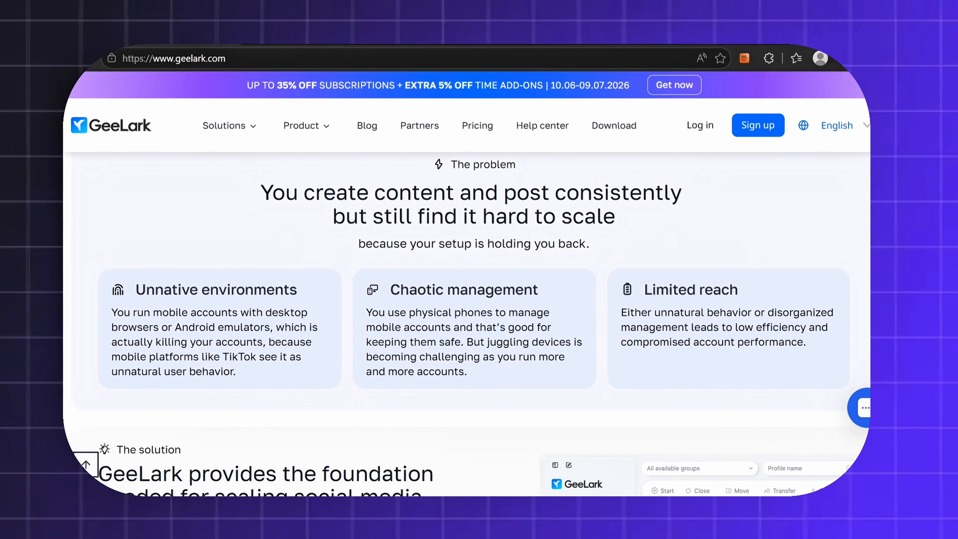
scroll(384, 377, "down", 4)
right_click(383, 377)
key("Escape")
scroll(383, 377, "down", 1)
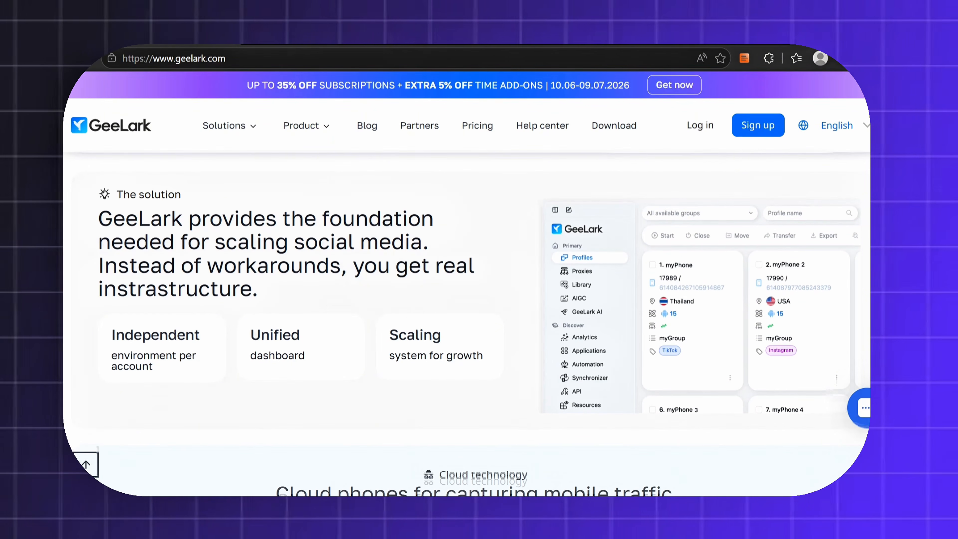
scroll(383, 377, "down", 4)
scroll(467, 302, "down", 10)
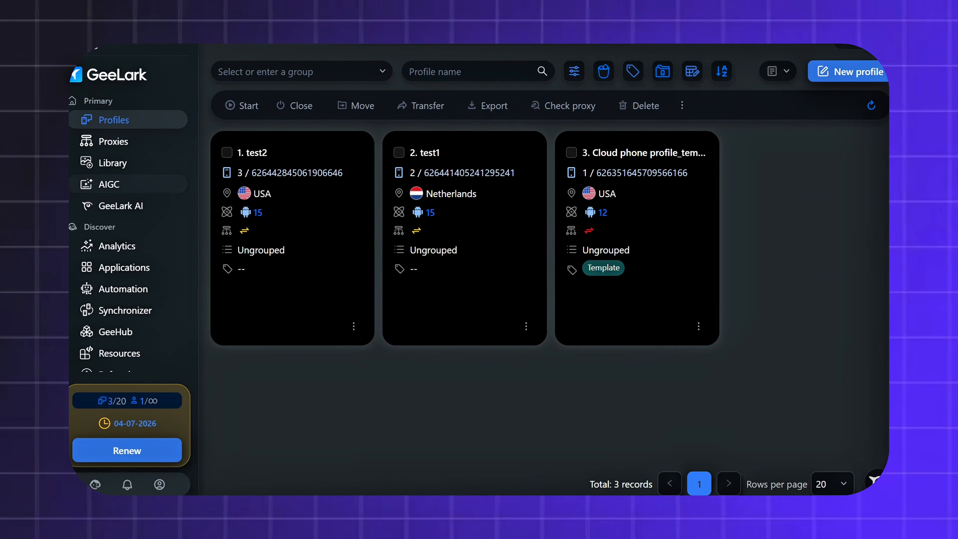
Enter the proxy socks5://46.10.208.106:8192 in the bulk proxy form and check its connection.
left_click(113, 142)
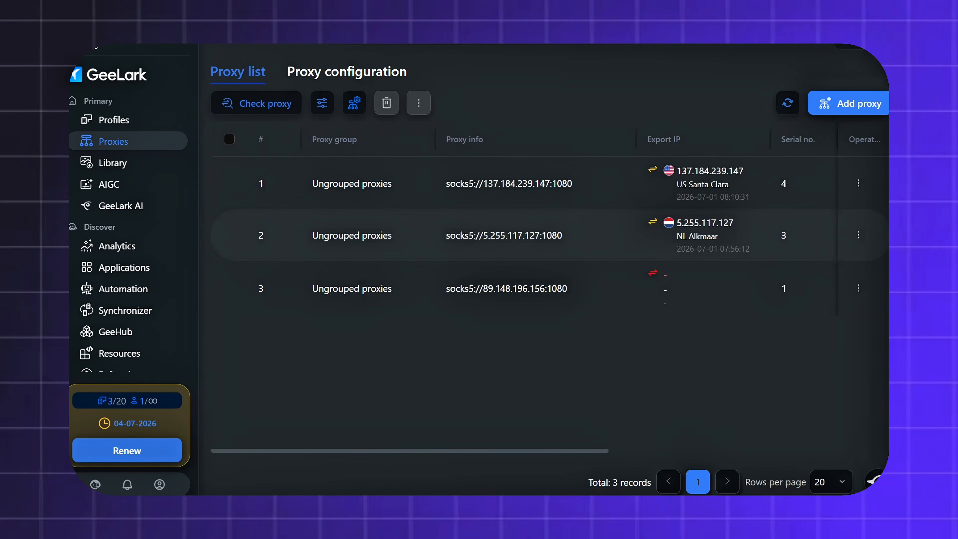
left_click(848, 103)
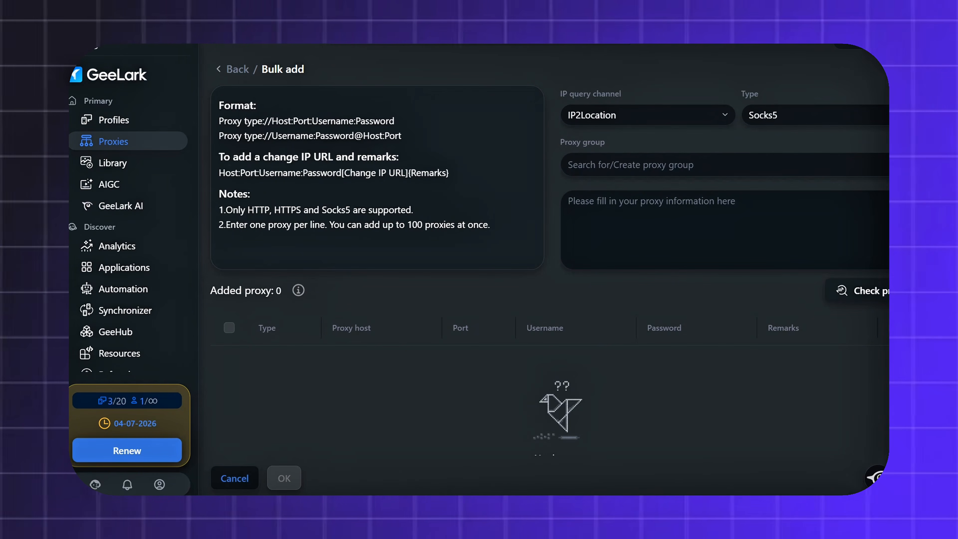
type("socks5://46.10.208.106:8192")
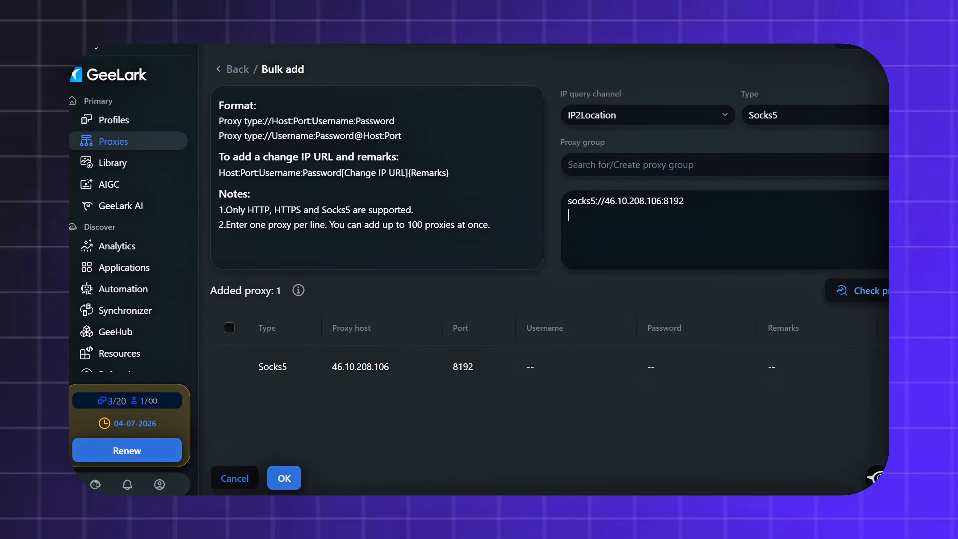
left_click(872, 291)
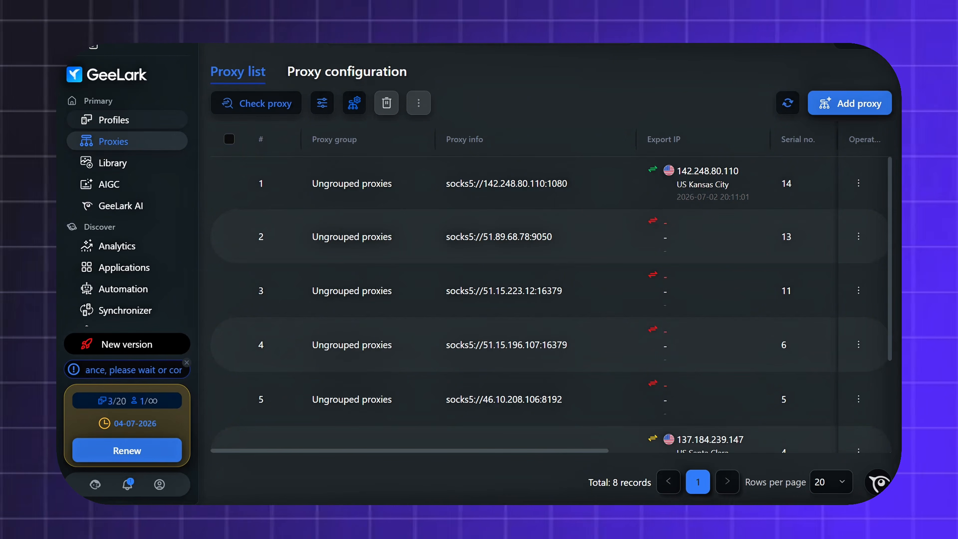
Create a single cloud phone profile that uses the saved proxy socks5://137.184.239.147:1080.
left_click(113, 120)
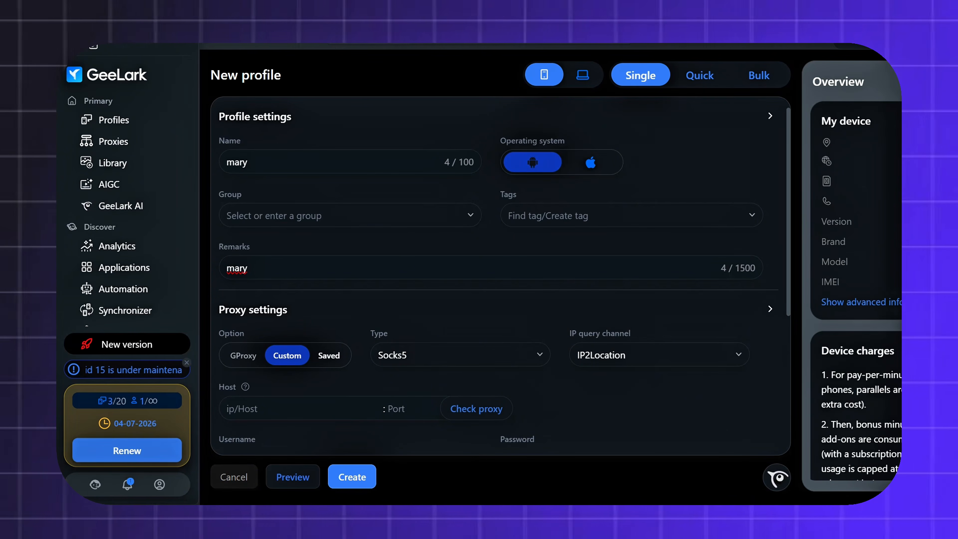
left_click(329, 356)
scroll(501, 276, "down", 2)
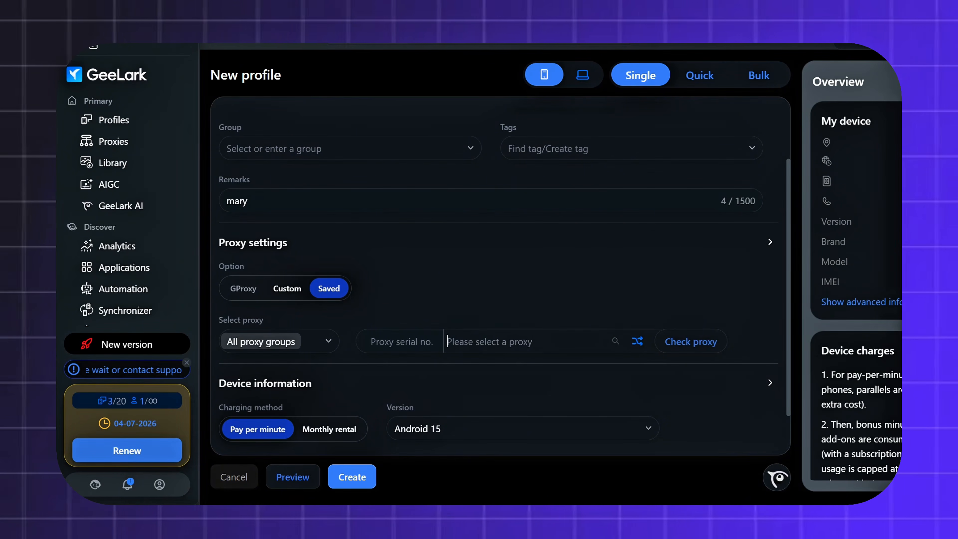
left_click(522, 341)
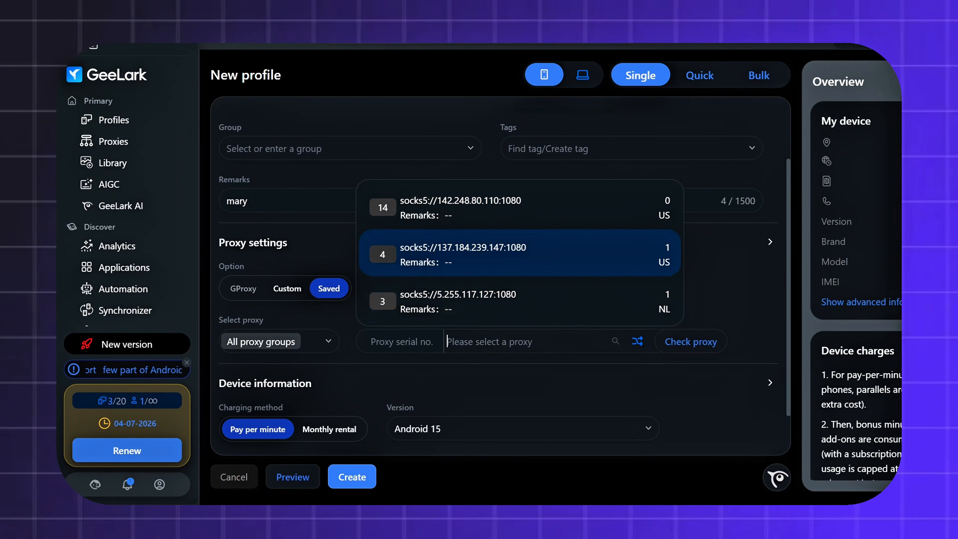
left_click(520, 253)
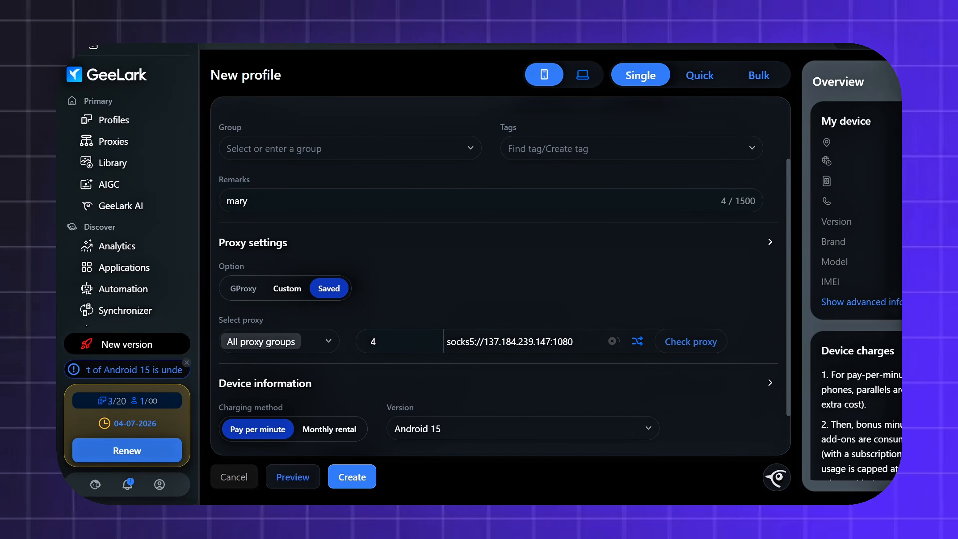
scroll(501, 275, "down", 1)
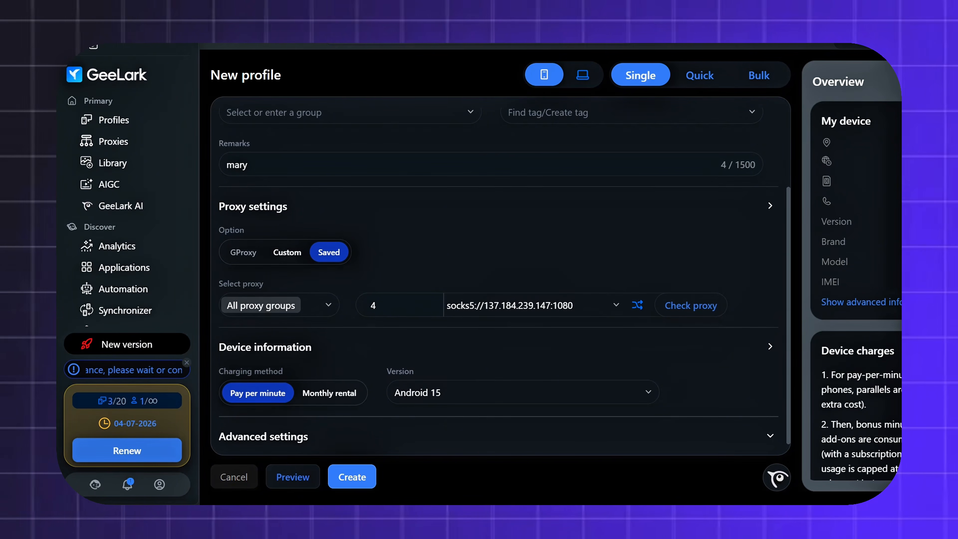
left_click(352, 476)
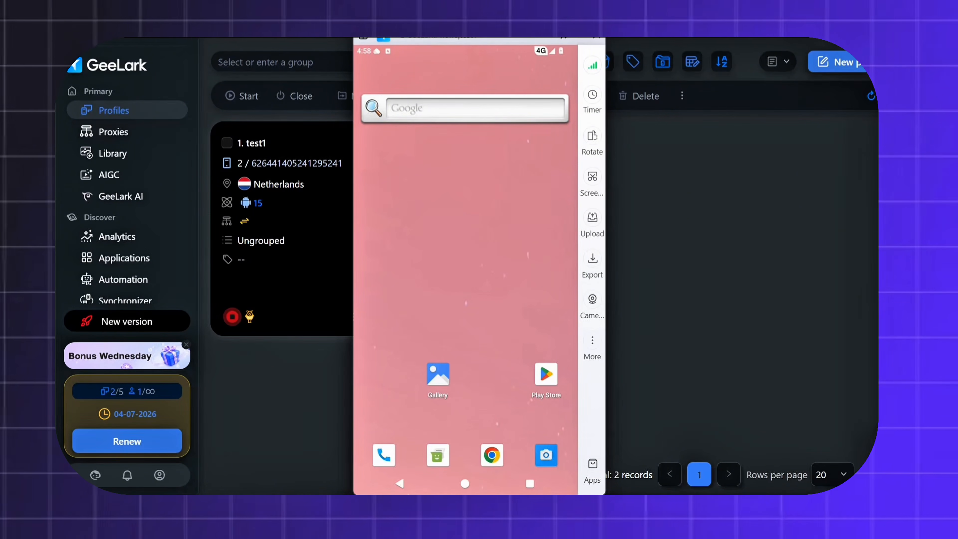
Look through the test1 cloud phone's app drawer, notification shade and additional device tools.
left_click_drag(465, 377, 466, 226)
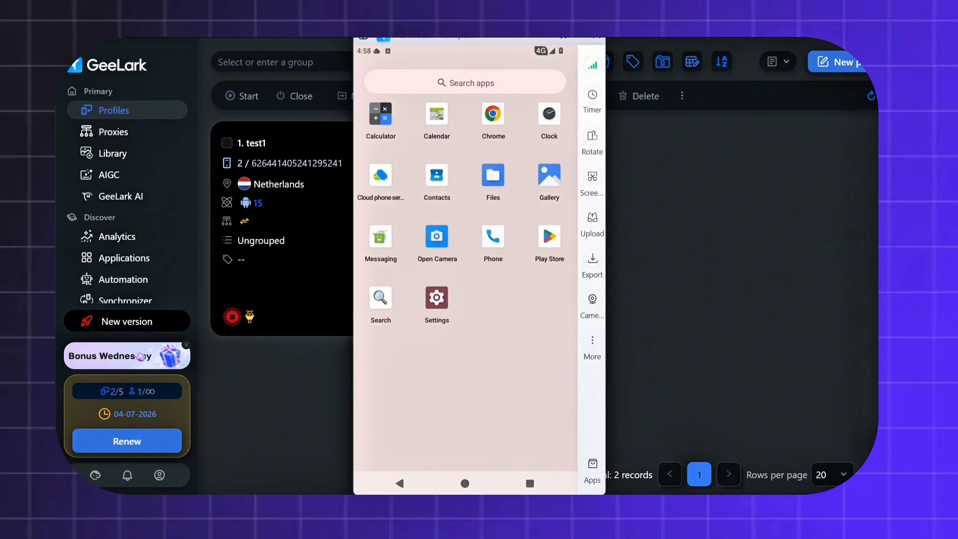
left_click(400, 483)
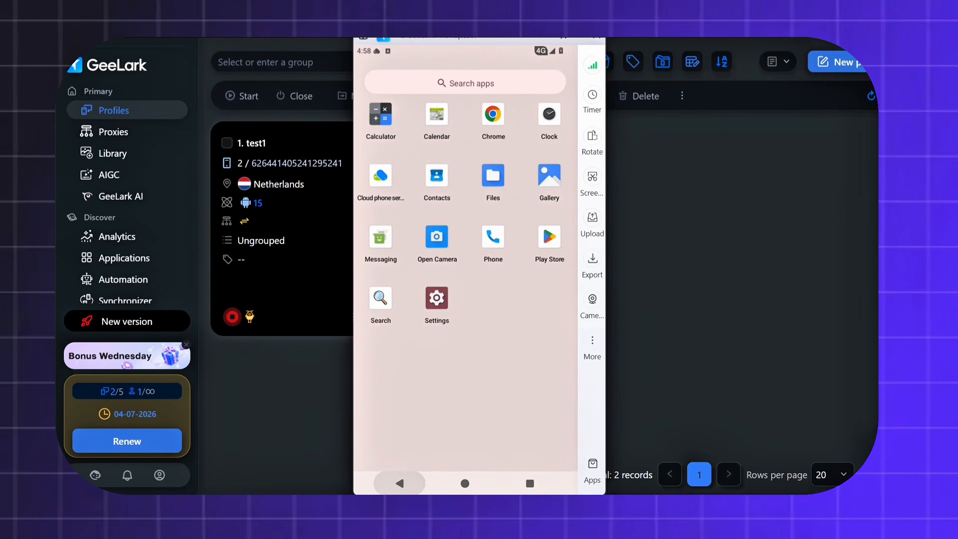
left_click_drag(504, 321, 504, 170)
left_click_drag(557, 50, 526, 223)
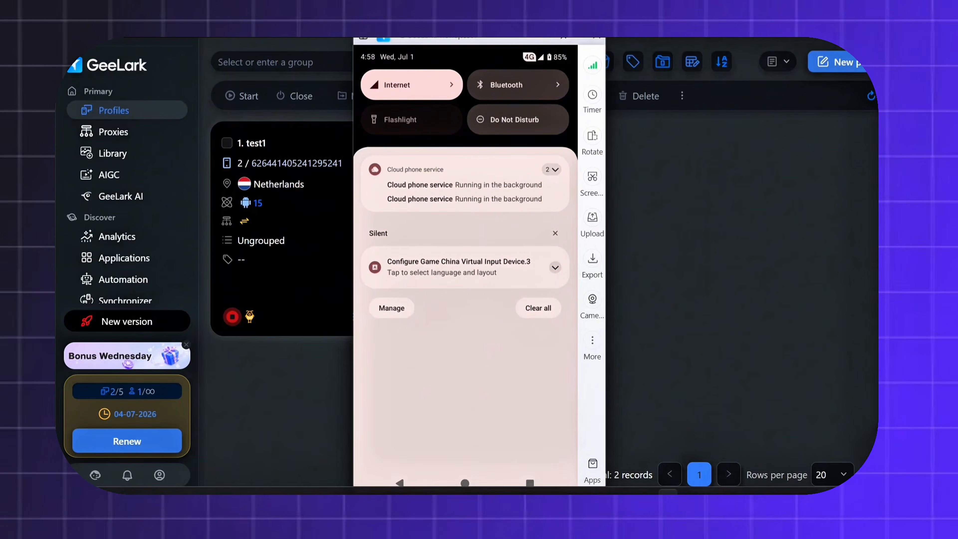
left_click_drag(525, 359, 529, 226)
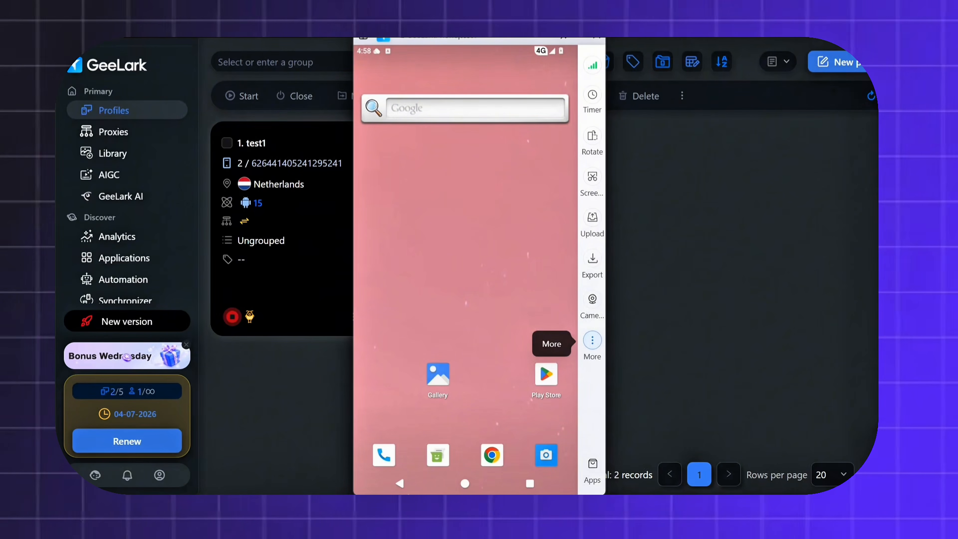
left_click(592, 340)
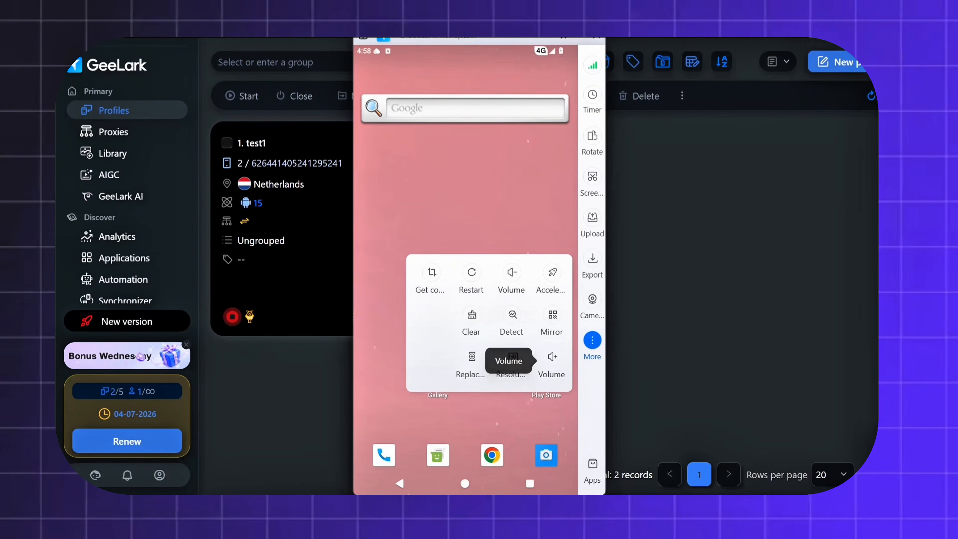
Browse the cloud phone's App Store categories, team applications and upgrades, and review the additional device tools again.
left_click(593, 465)
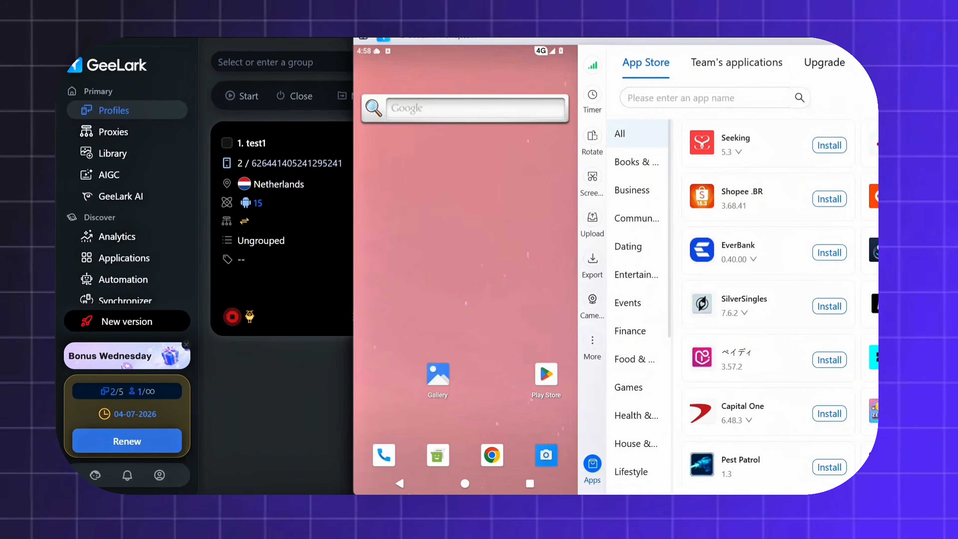
left_click(637, 162)
left_click(637, 190)
left_click(637, 246)
left_click(637, 275)
left_click(637, 303)
left_click(637, 332)
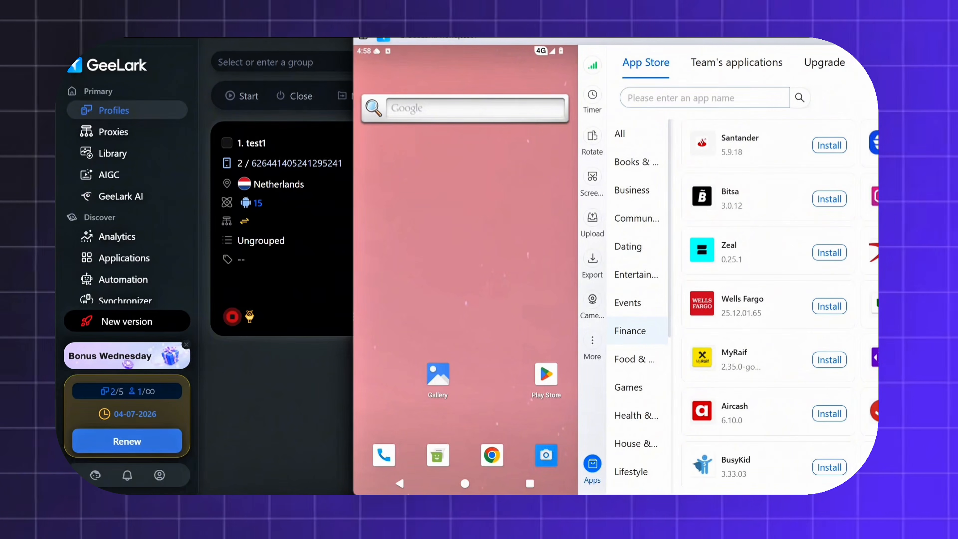
left_click(737, 62)
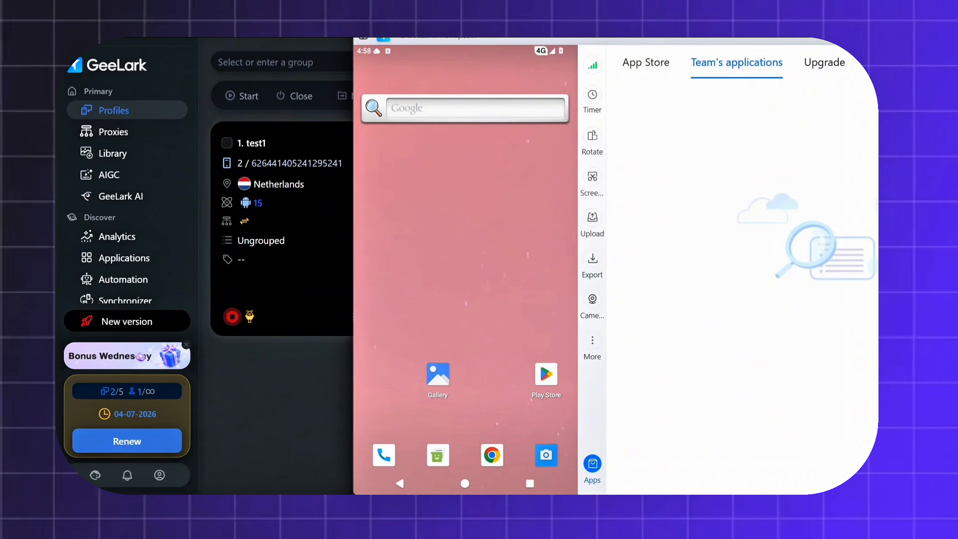
left_click(824, 62)
left_click(646, 62)
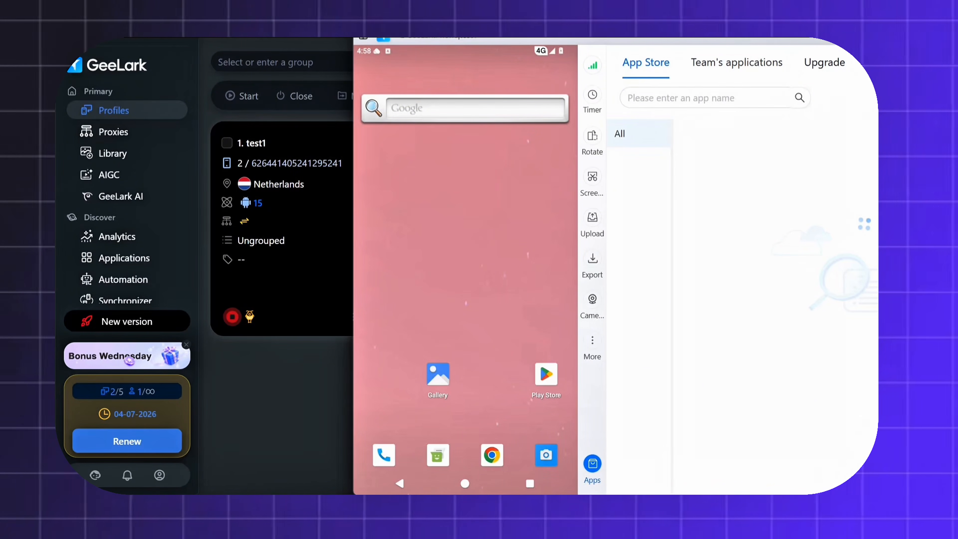
scroll(638, 302, "down", 5)
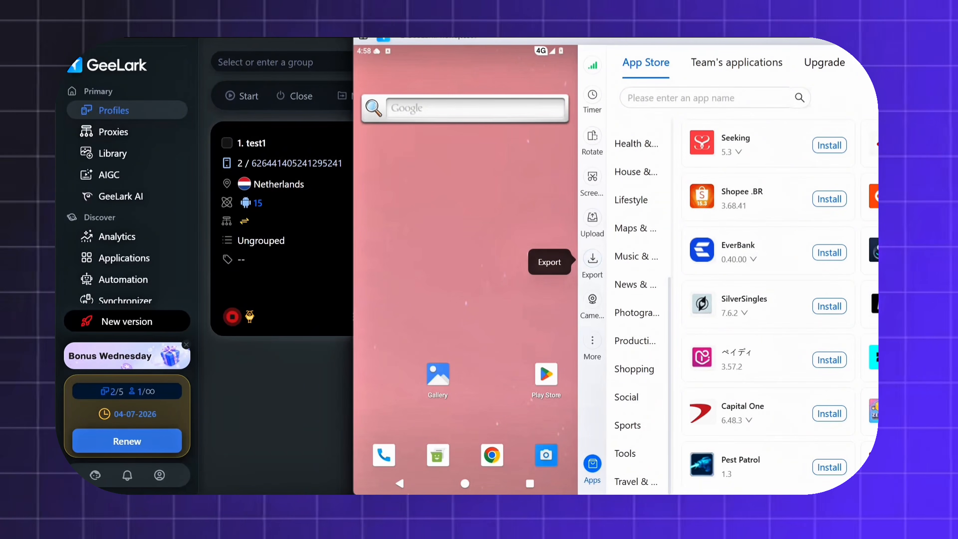
left_click(592, 340)
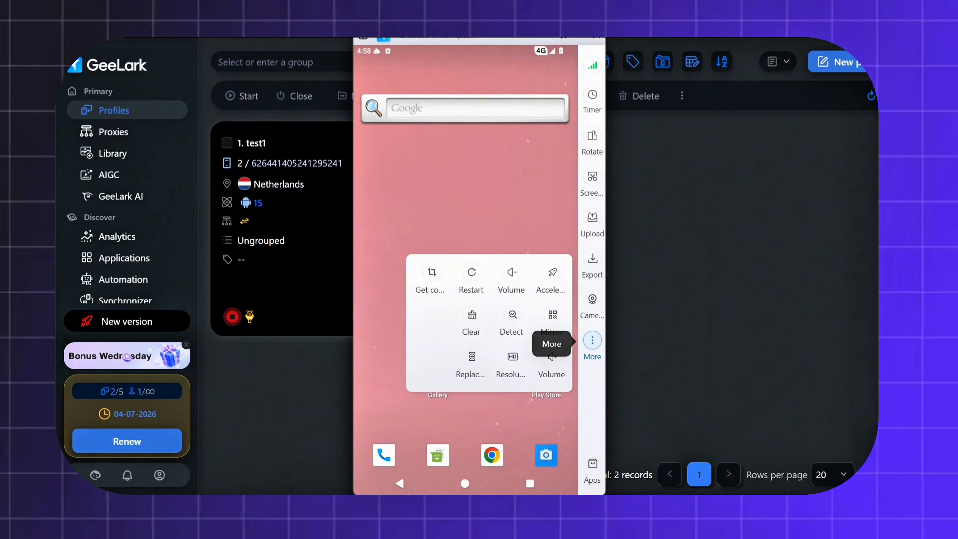
left_click(593, 340)
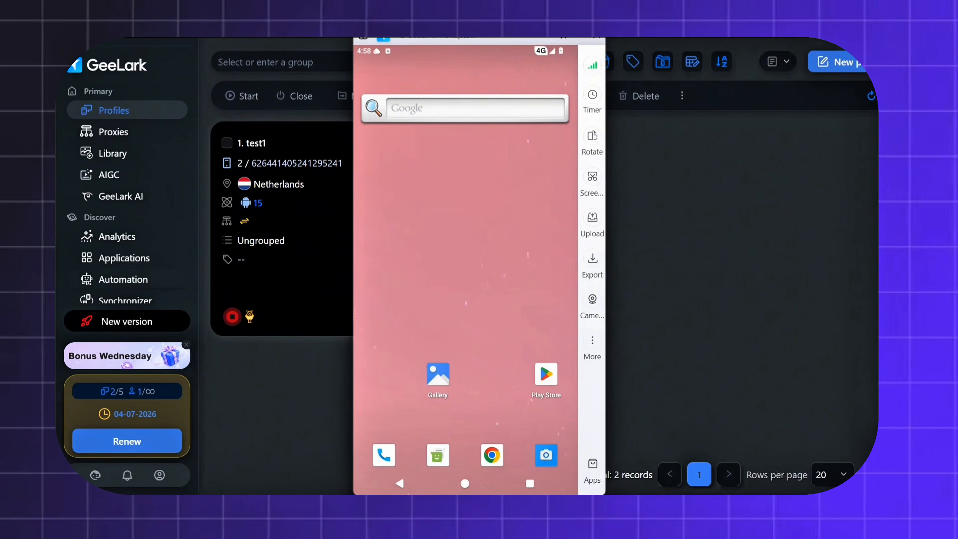
Open the Synchronizer for cloud phones and bring up the selection for adding closed profiles.
scroll(125, 233, "down", 3)
left_click(124, 234)
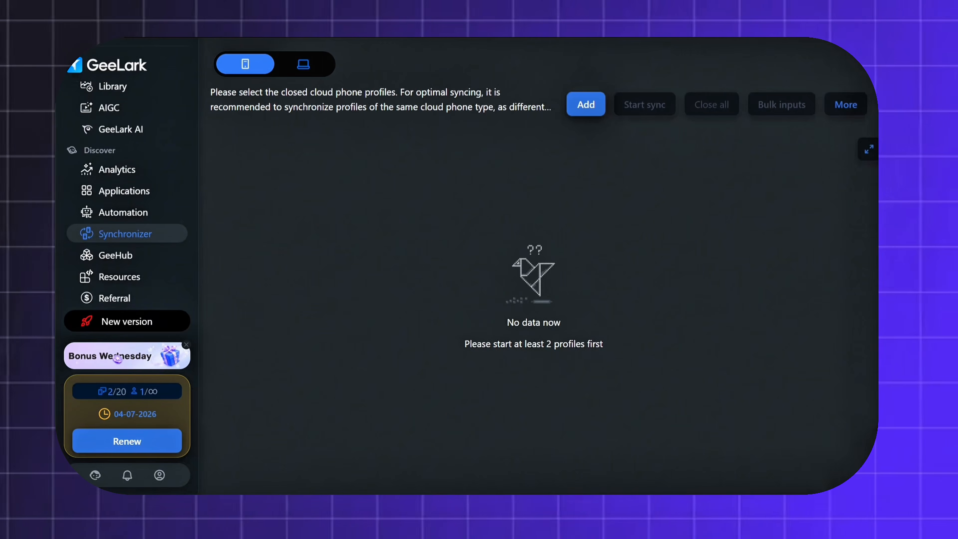
left_click(586, 104)
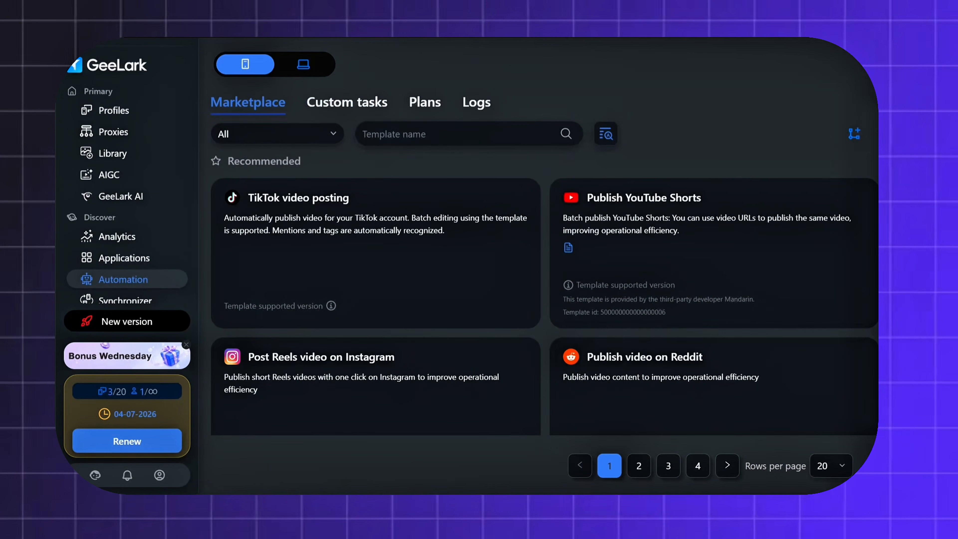
Filter the cloud phone automation marketplace to TikTok, check the other platform options and look through the TikTok templates.
left_click(277, 133)
left_click(264, 187)
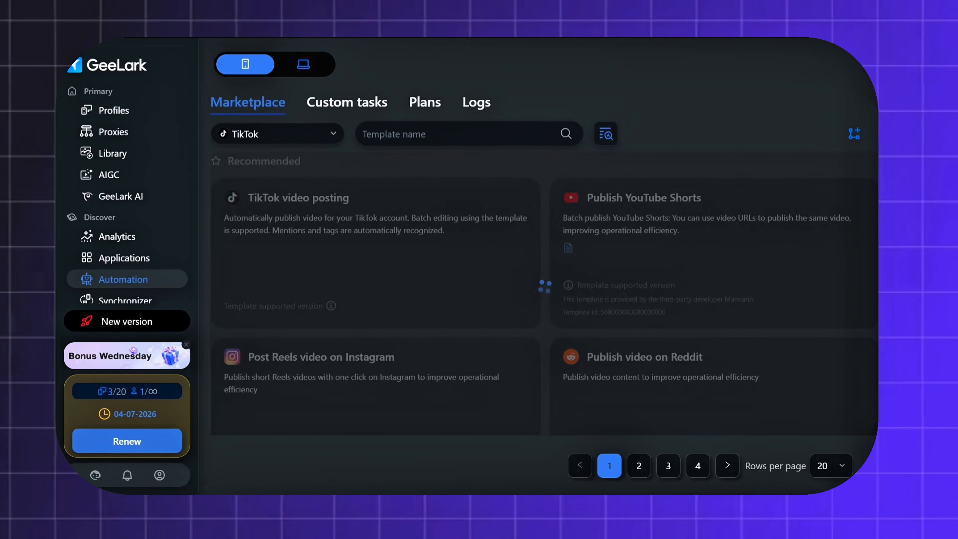
left_click(277, 133)
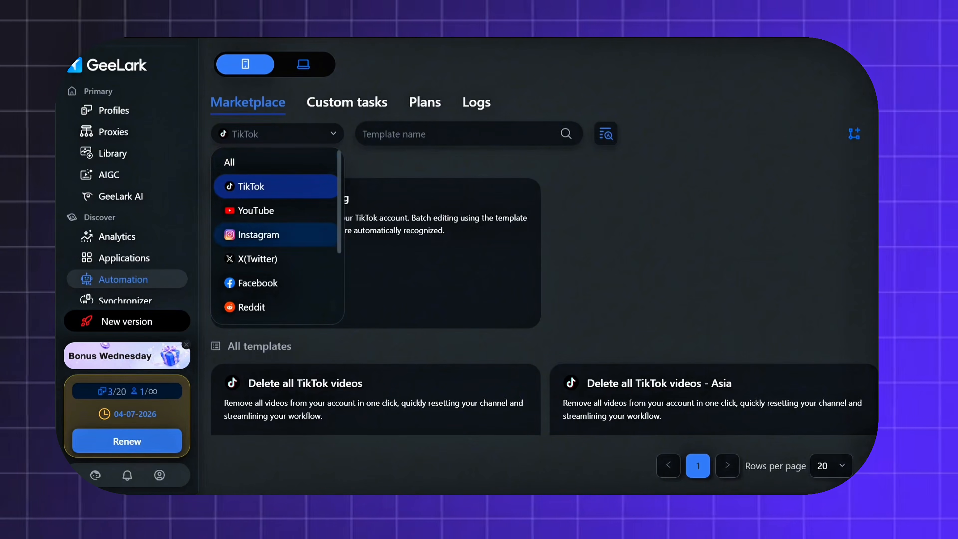
scroll(278, 285, "down", 3)
left_click(649, 241)
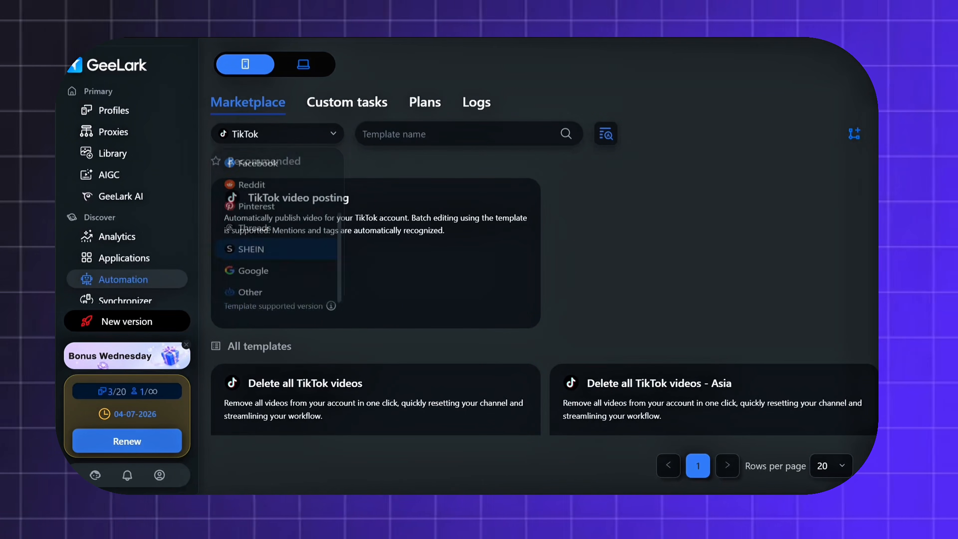
scroll(698, 234, "down", 8)
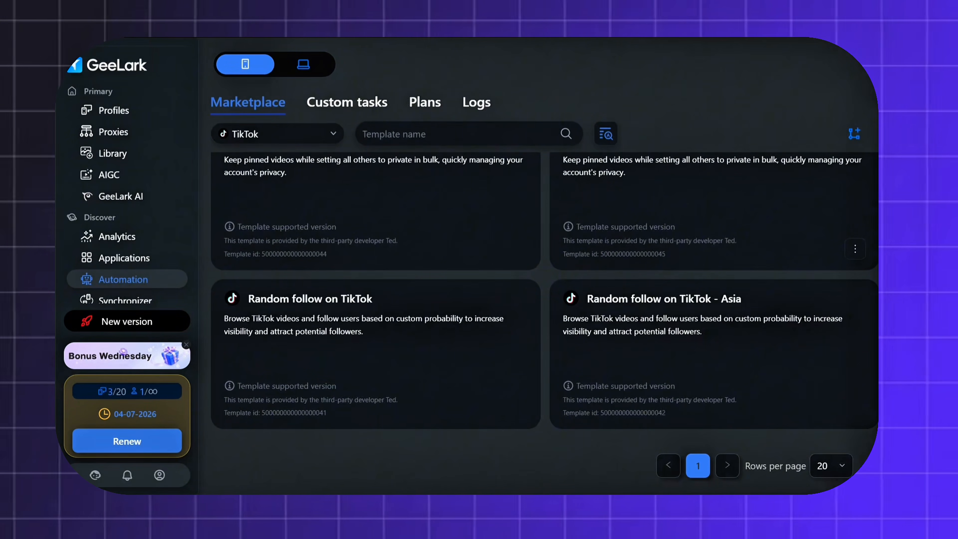
scroll(543, 291, "down", 10)
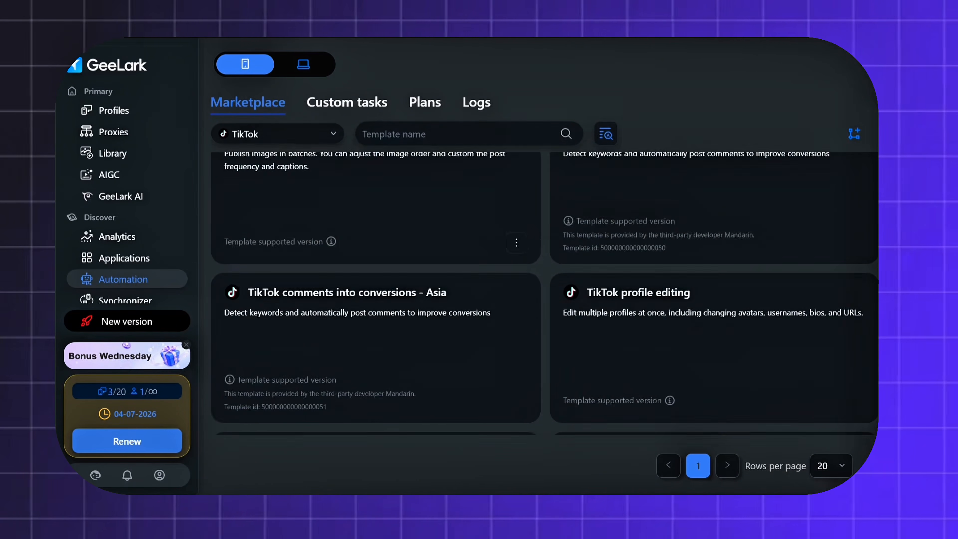
scroll(543, 293, "down", 3)
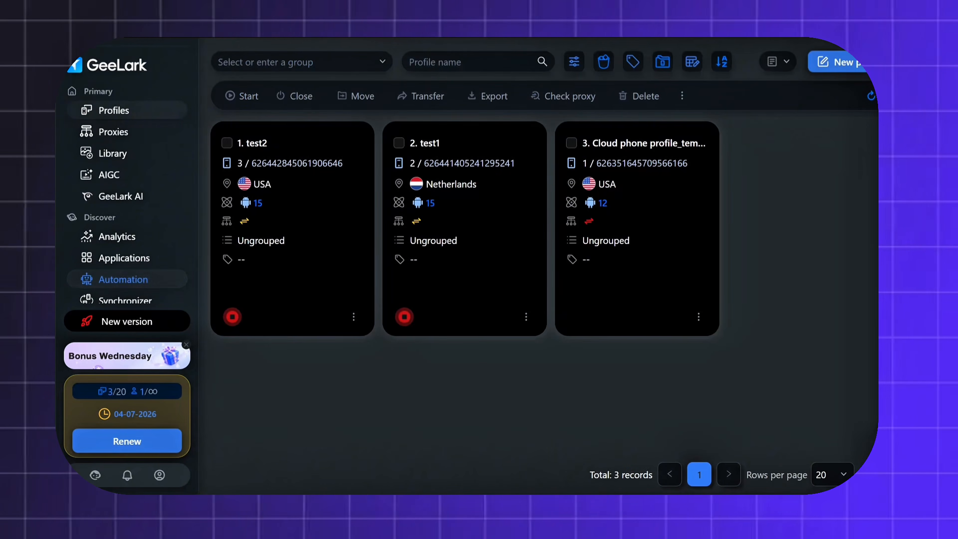